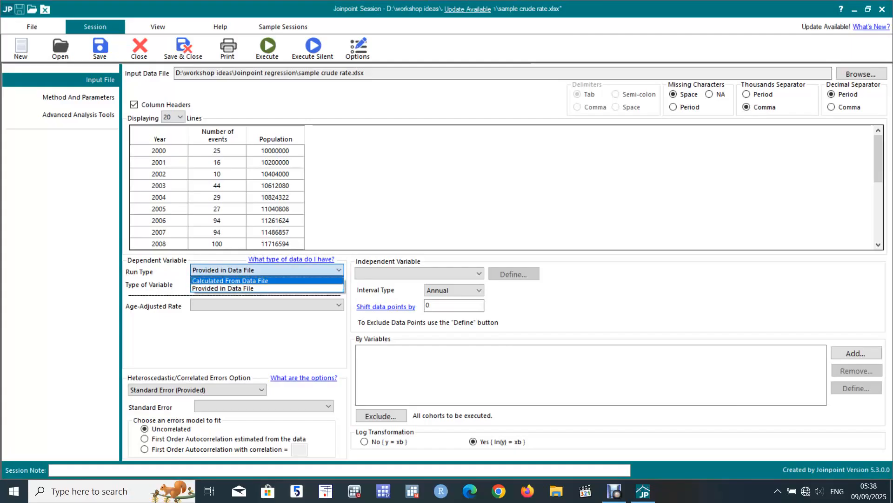
Set the dependent variable to be calculated from the data file as a Crude Rate per 100,000
left_click(237, 281)
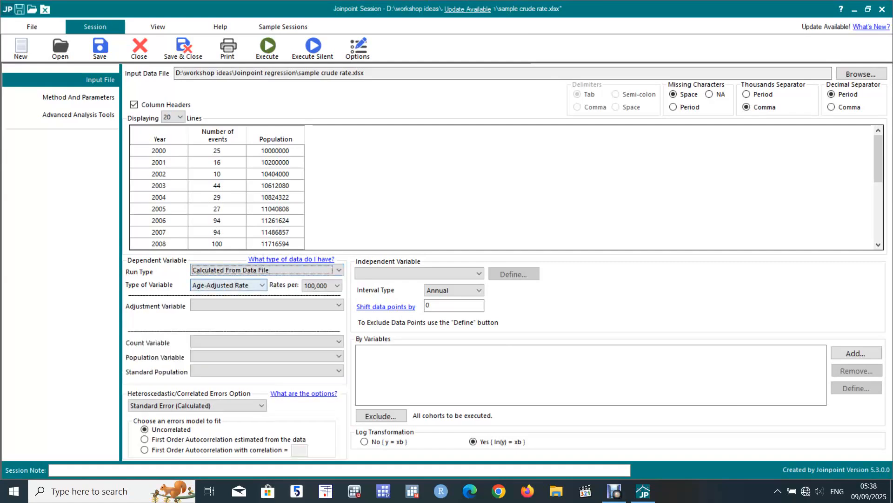
left_click(237, 284)
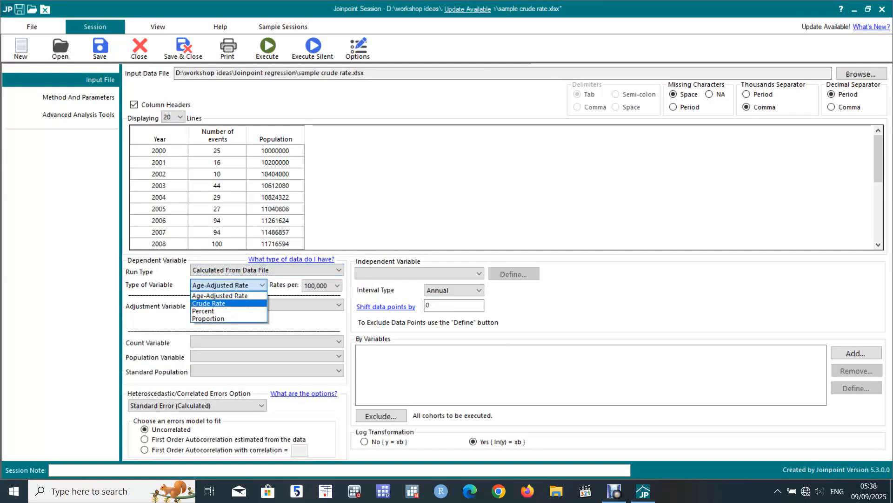
left_click(228, 303)
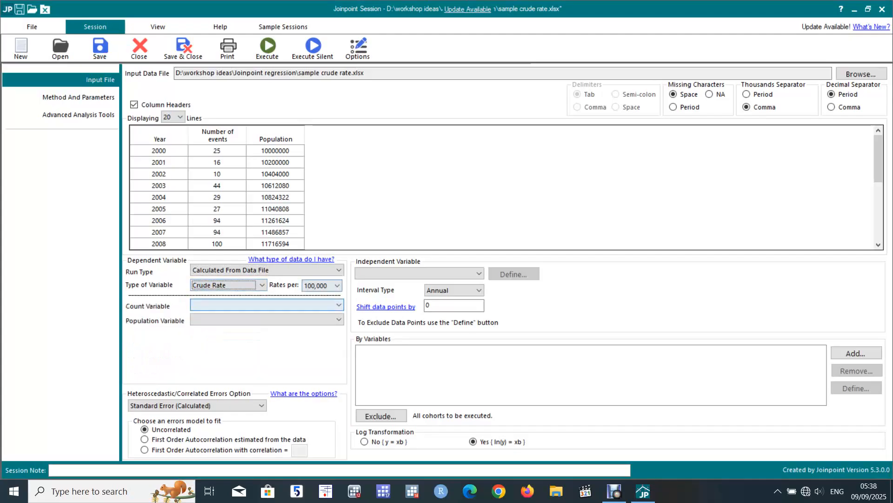
left_click(337, 286)
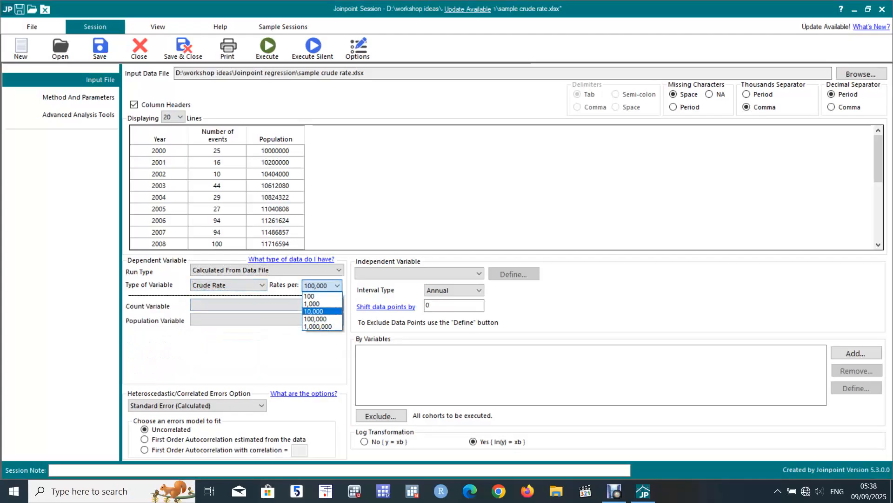
left_click(321, 318)
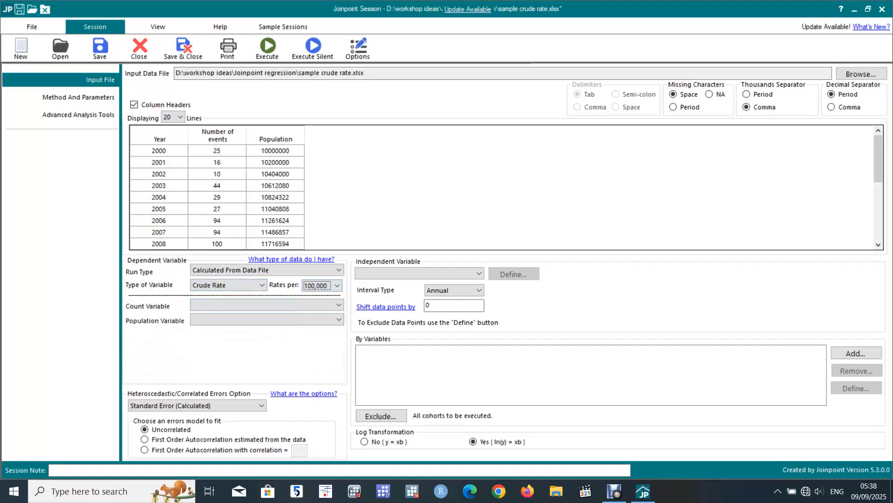
Assign Number of events as the count variable and Population as the population variable
left_click(338, 305)
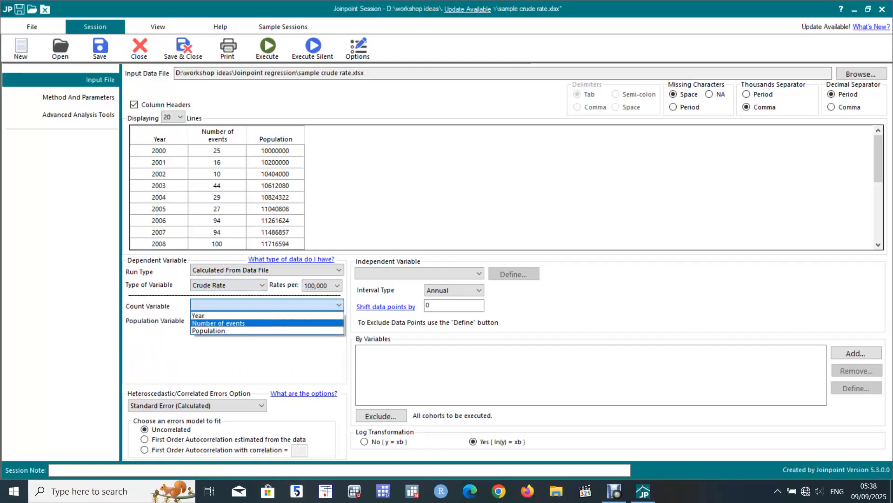
left_click(218, 323)
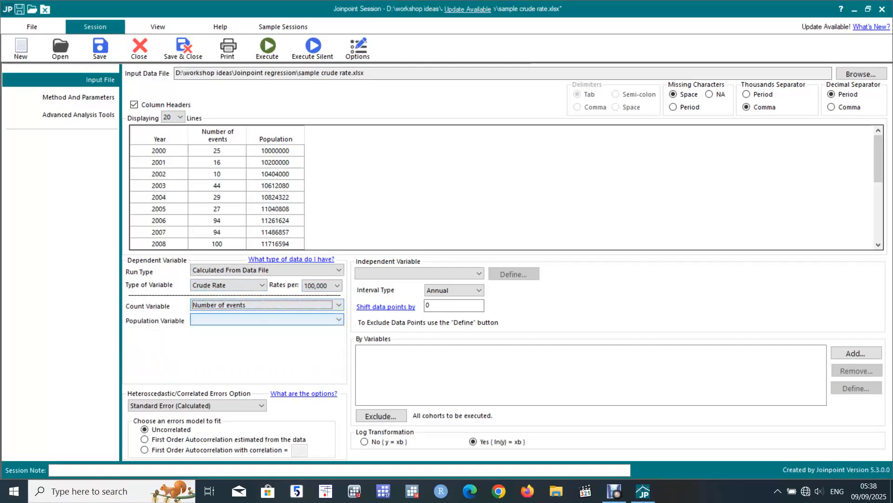
left_click(338, 319)
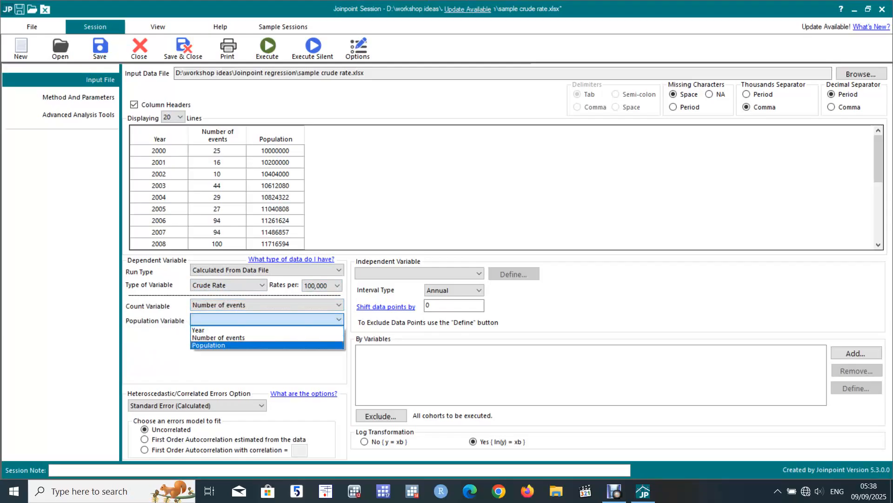
left_click(209, 345)
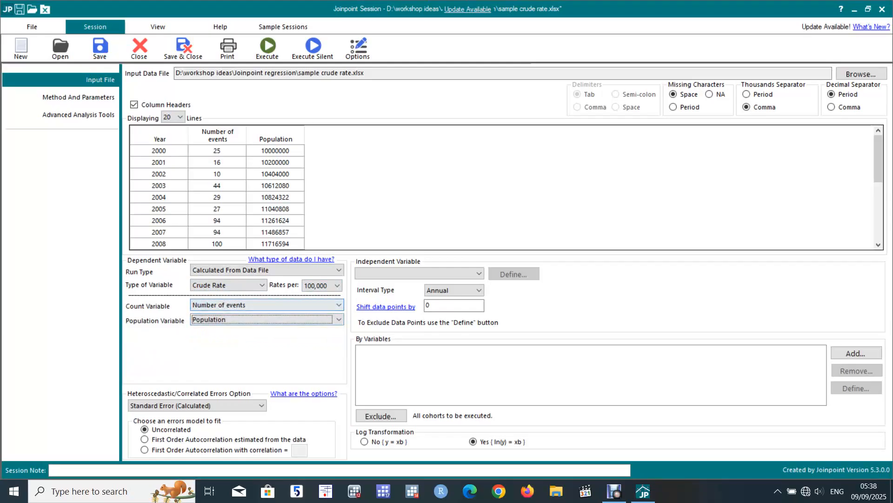
Use Year as the independent variable with an Annual interval, and choose Standard Error (Calculated) as the heteroscedastic errors option
left_click(479, 273)
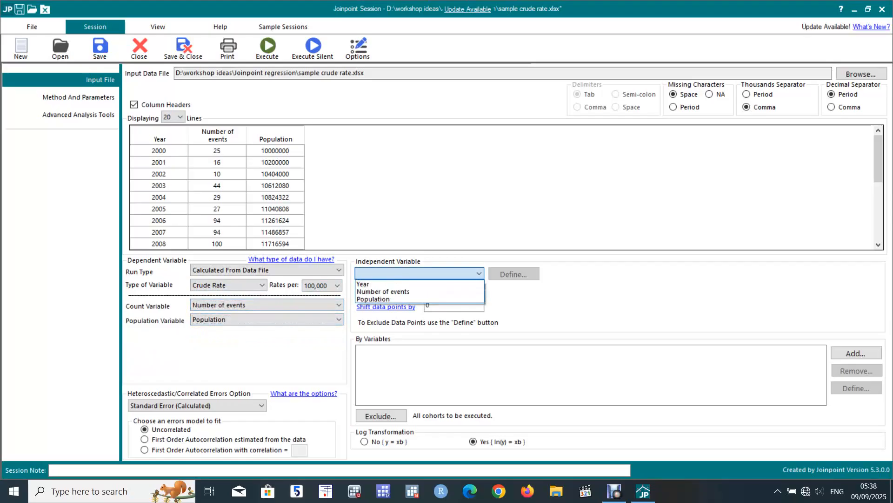
left_click(373, 283)
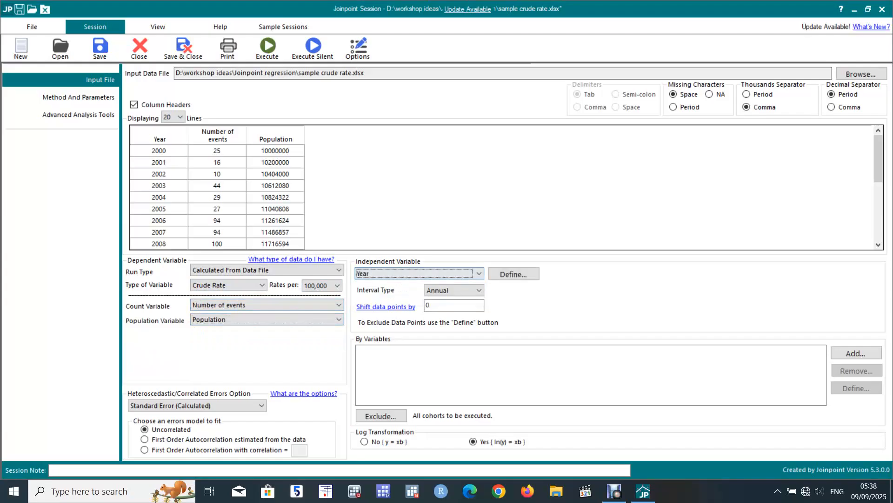
left_click(478, 290)
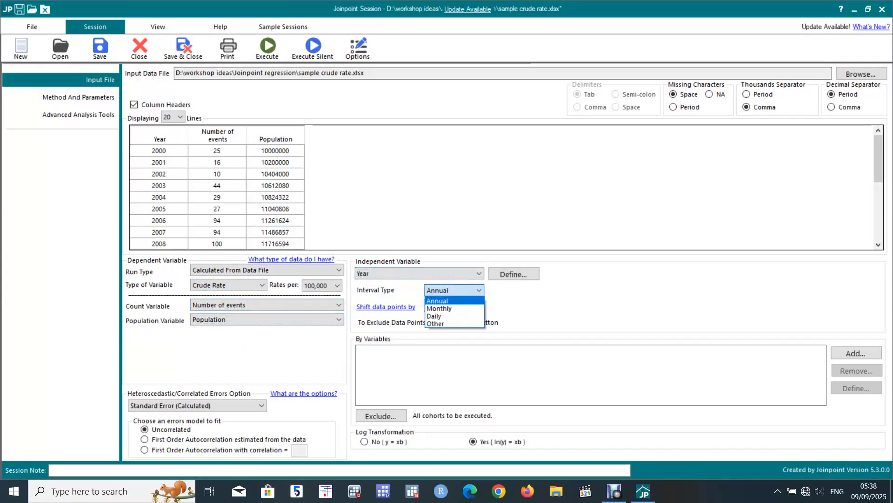
left_click(439, 300)
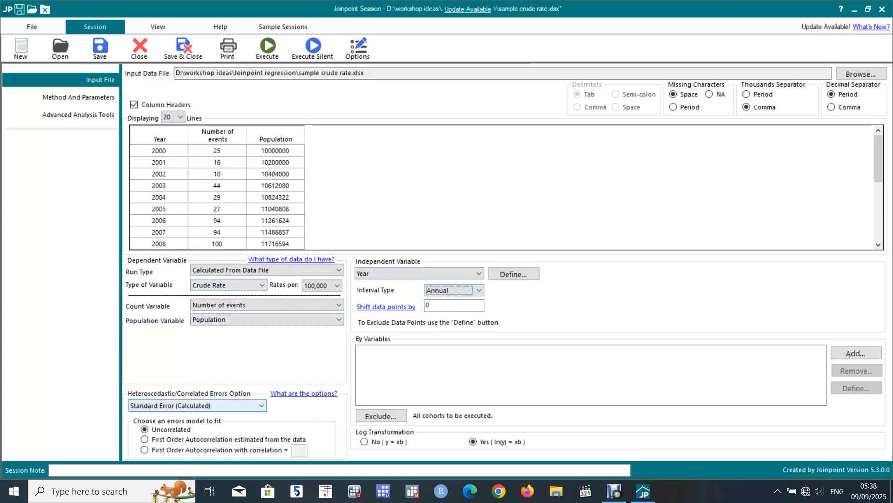
left_click(197, 406)
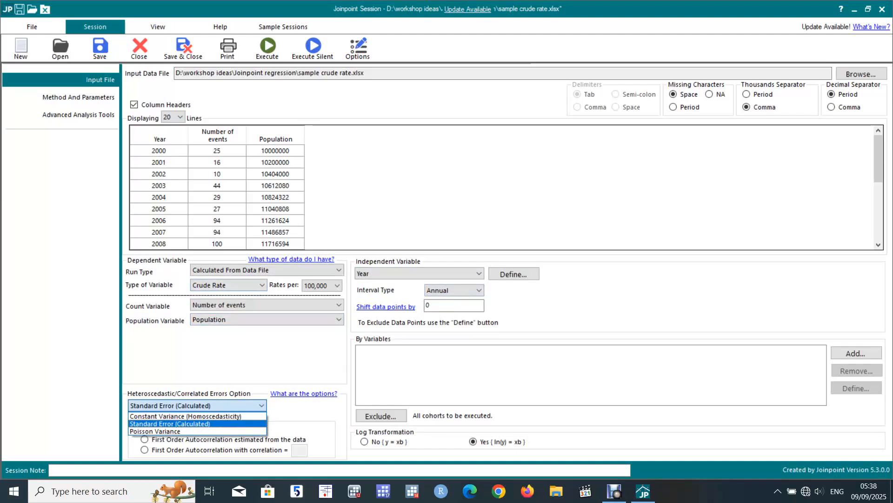
left_click(170, 424)
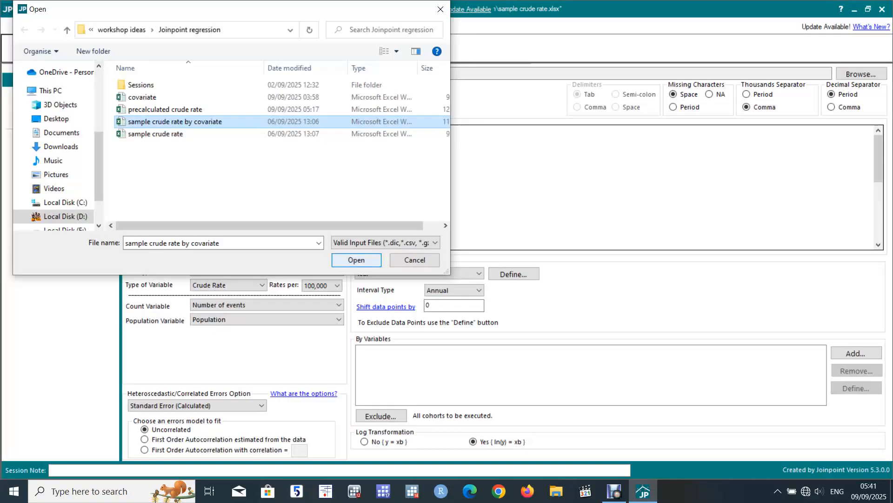
Open the data file "sample crude rate by covariate" in a new session and maximize its window
left_click(356, 261)
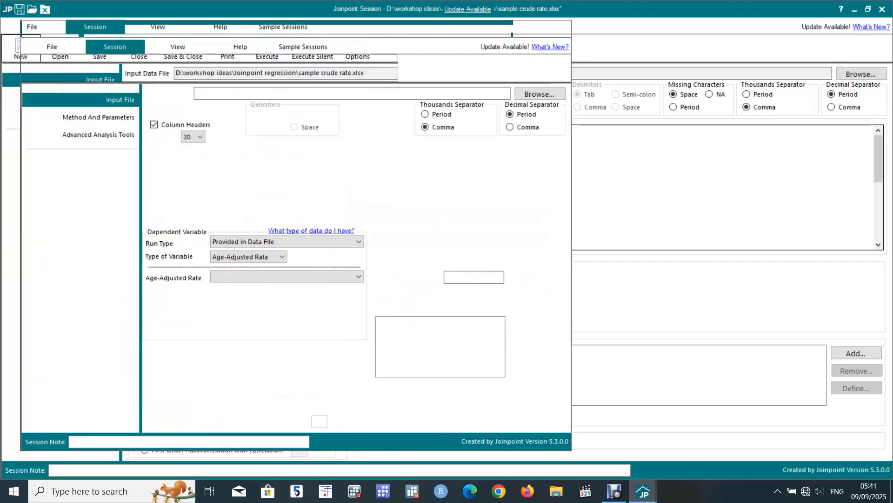
left_click(533, 29)
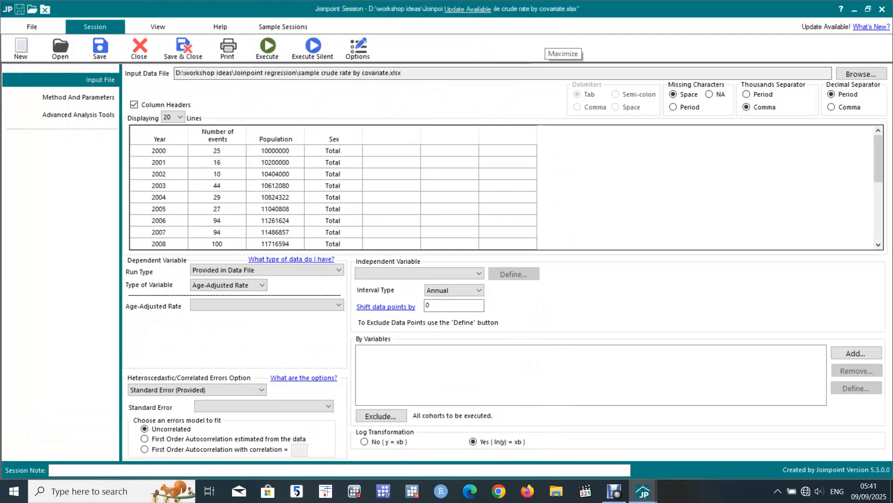
For the covariate data, set the run type to Calculated From Data File and the variable type to Crude Rate
left_click(267, 270)
left_click(230, 281)
left_click(228, 285)
left_click(208, 303)
In the covariate session, assign Number of events as the count variable and Population as the population variable
left_click(267, 305)
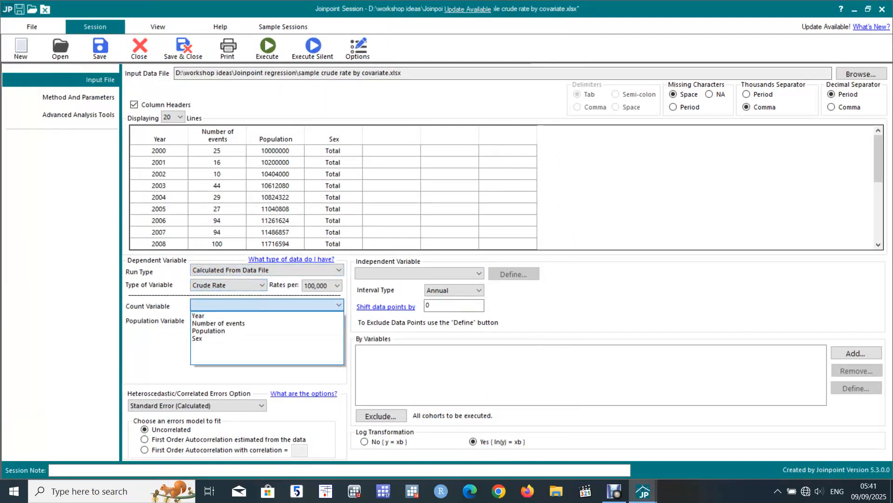
left_click(218, 323)
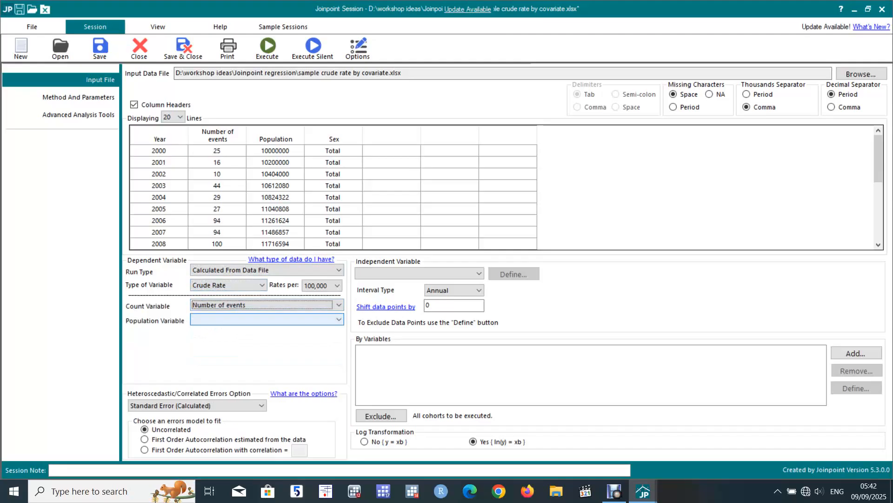
left_click(260, 319)
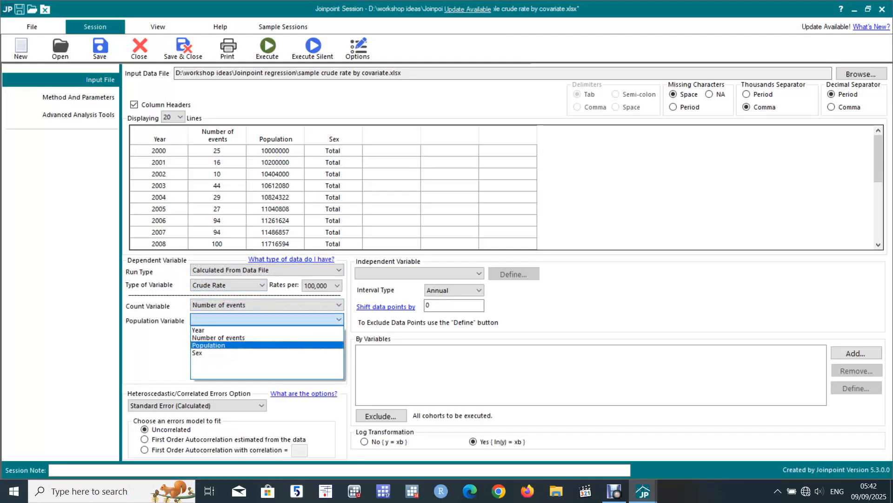
left_click(207, 346)
Set Year as the independent variable and add Sex as a By Variable
left_click(419, 273)
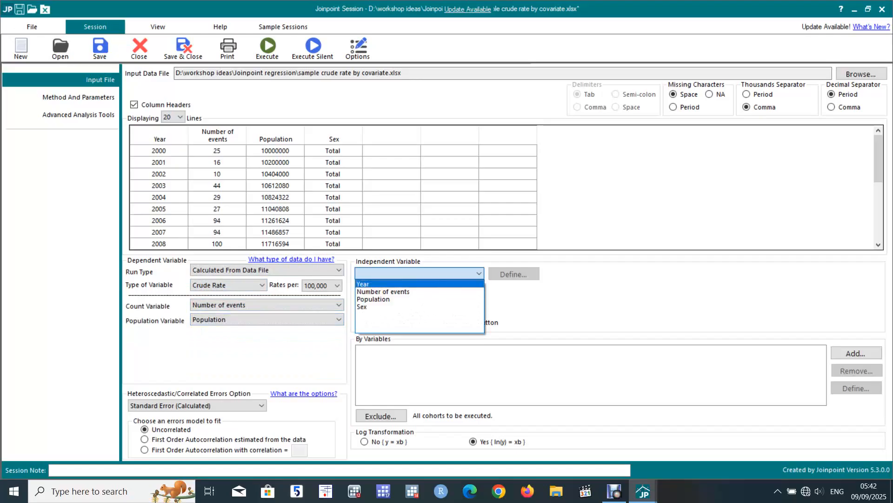
left_click(433, 284)
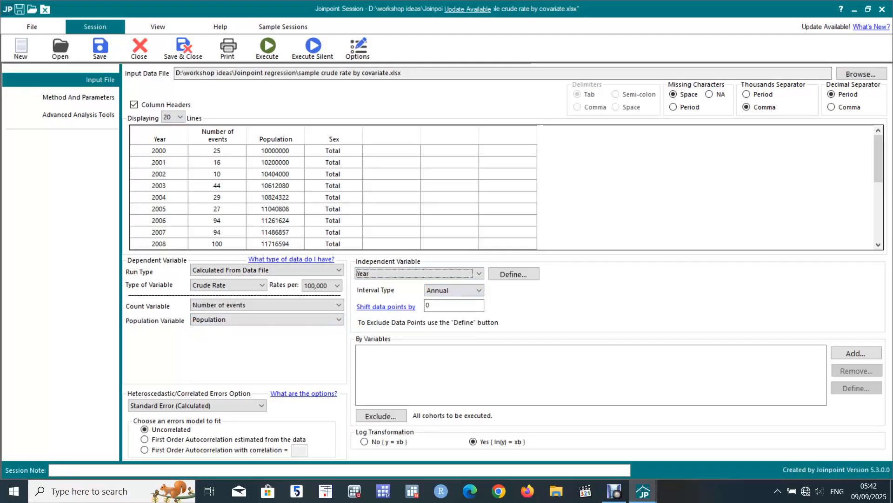
left_click(856, 353)
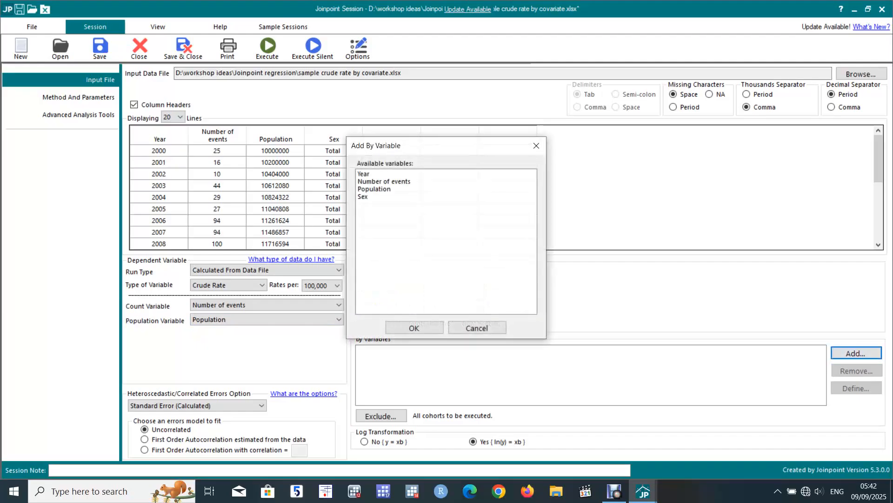
left_click(363, 196)
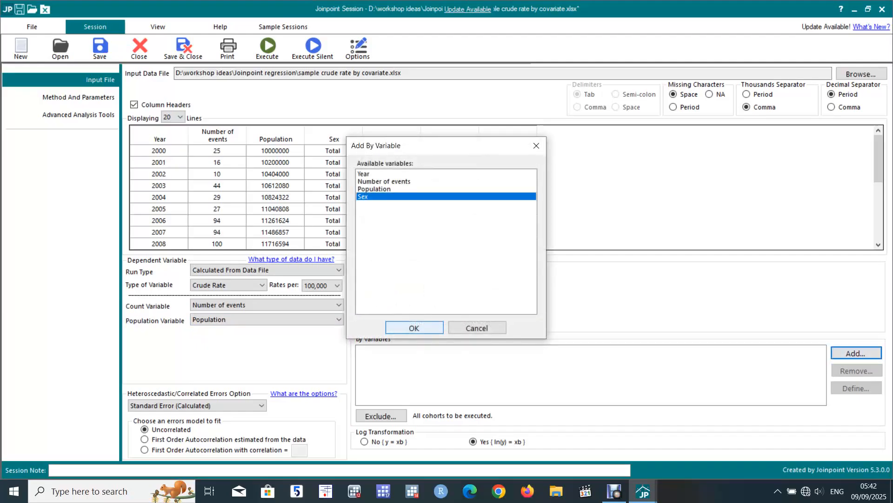
key("Return")
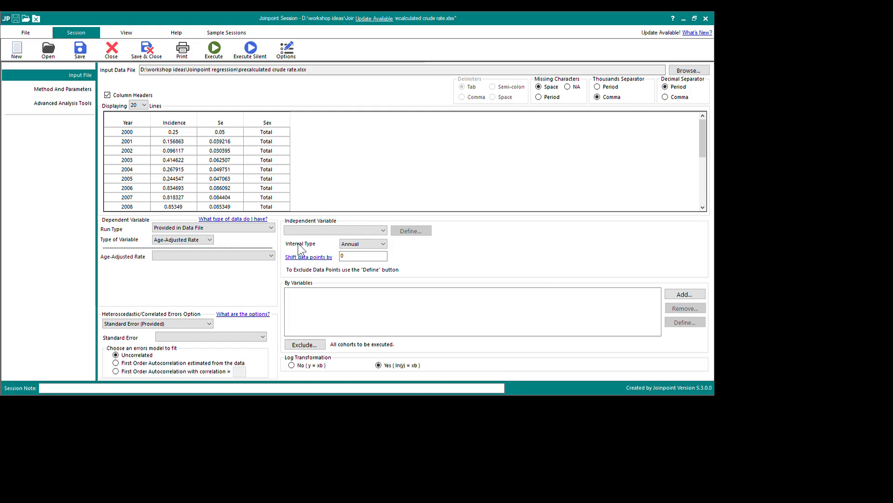
For the precalculated crude rate file, keep the run type Provided in Data File and set the variable type to Crude Rate
key("shift+Tab")
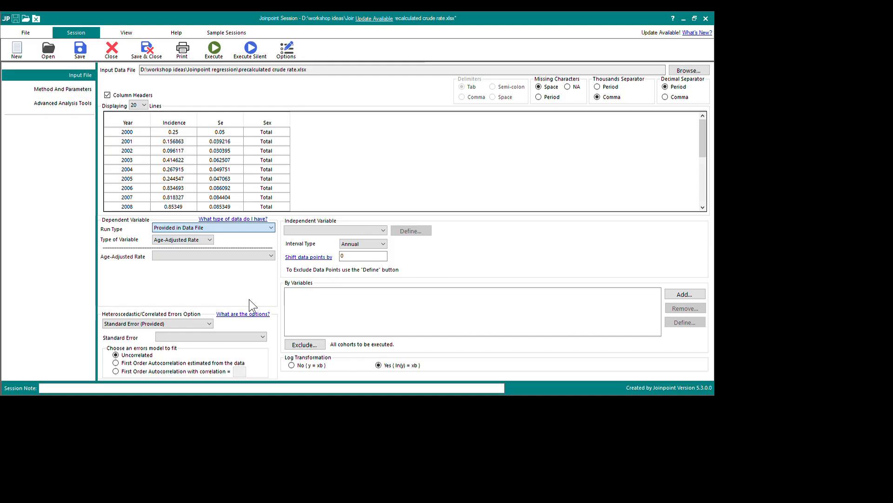
key("Tab")
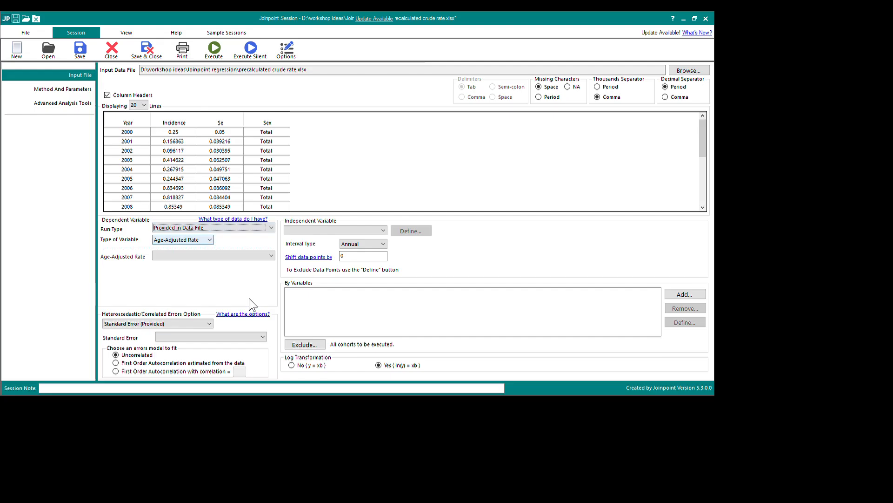
key("Tab")
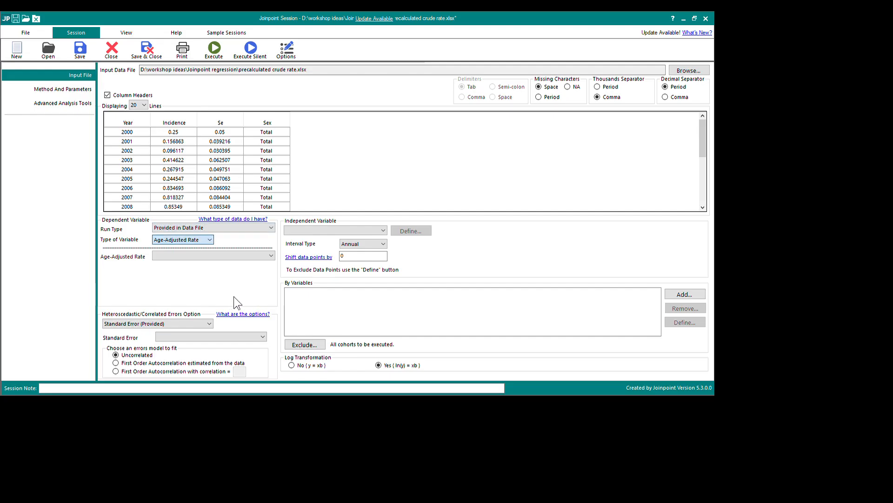
left_click(206, 315)
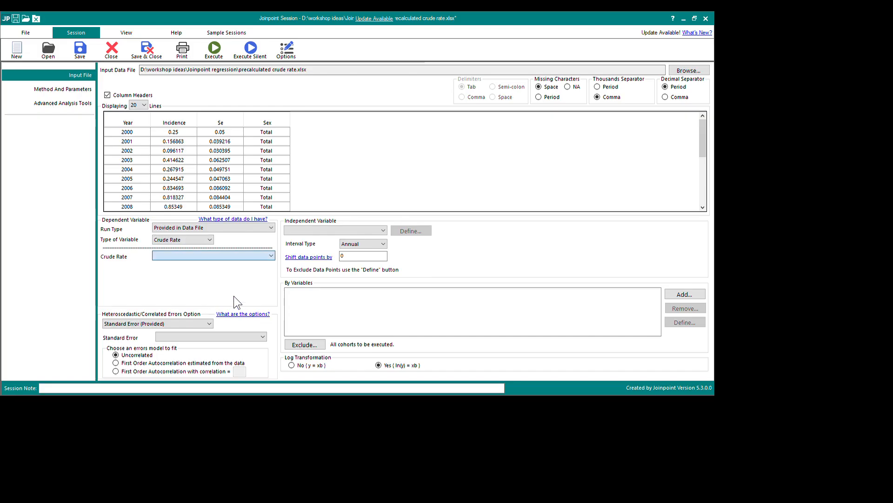
Assign Incidence as the crude rate column and Year as the independent variable
left_click(233, 336)
left_click(368, 285)
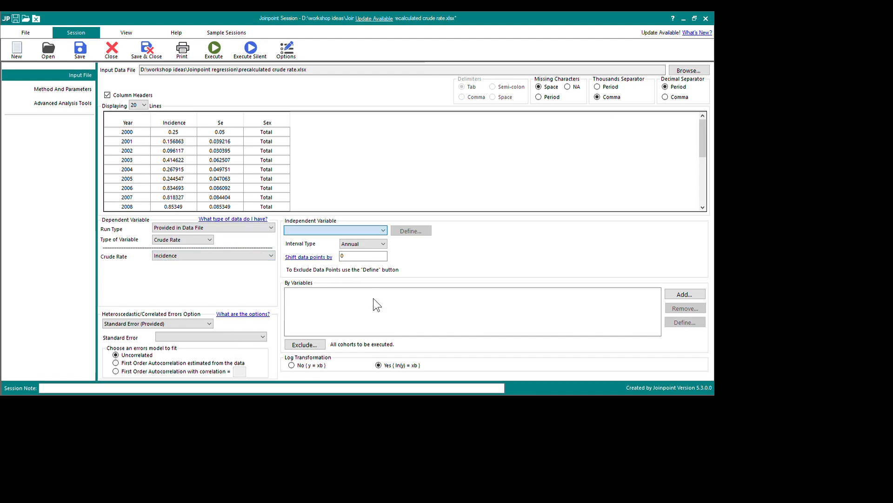
left_click(378, 294)
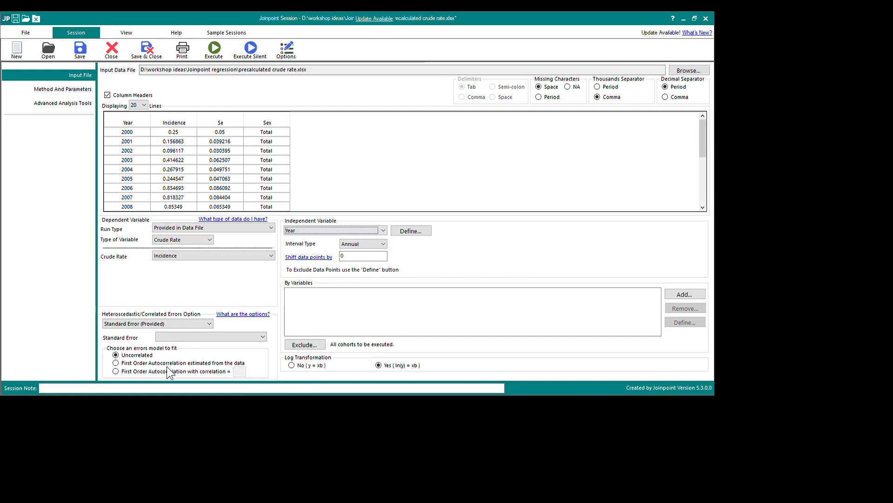
Choose Standard Error (Provided) as the heteroscedastic errors option and assign the Se column as the standard error
left_click(221, 397)
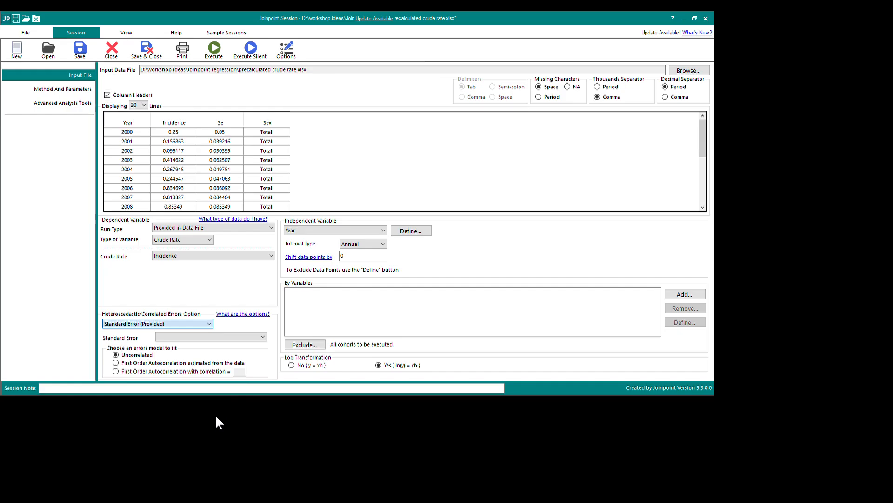
left_click(215, 414)
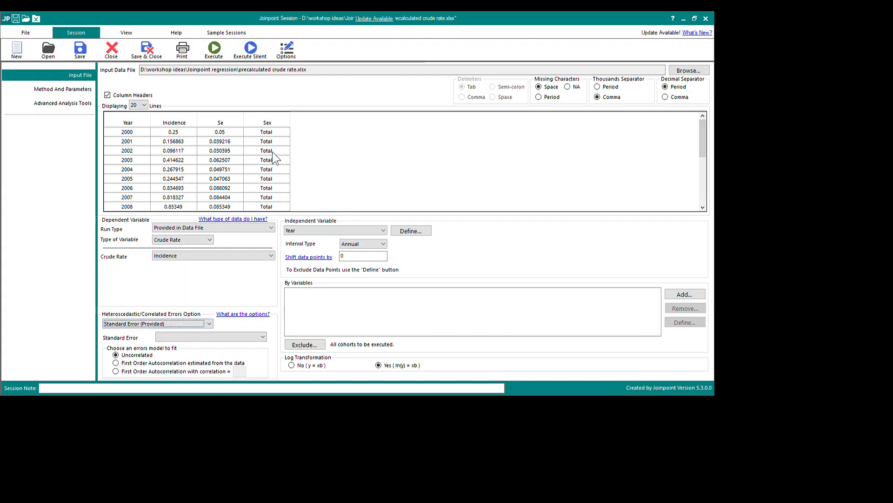
left_click(310, 415)
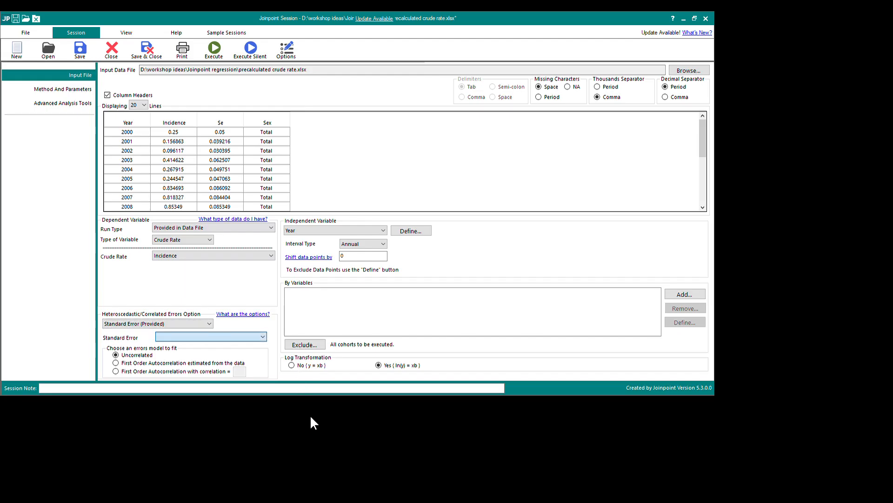
left_click(241, 443)
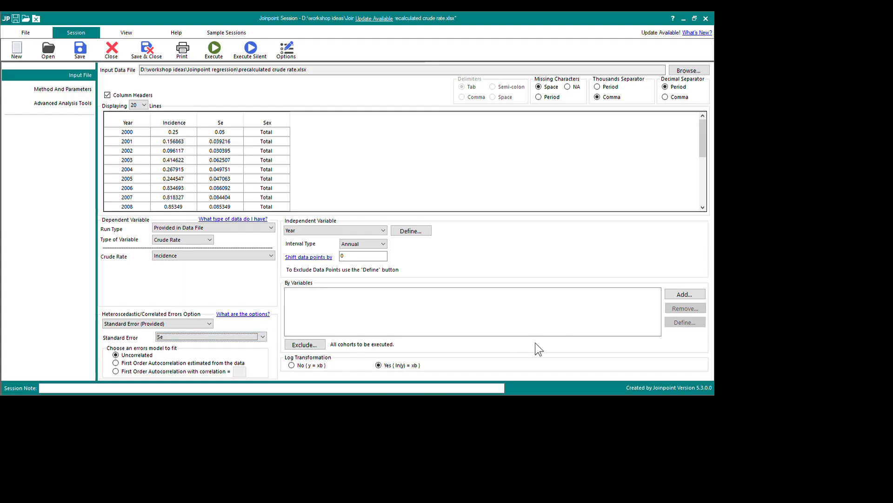